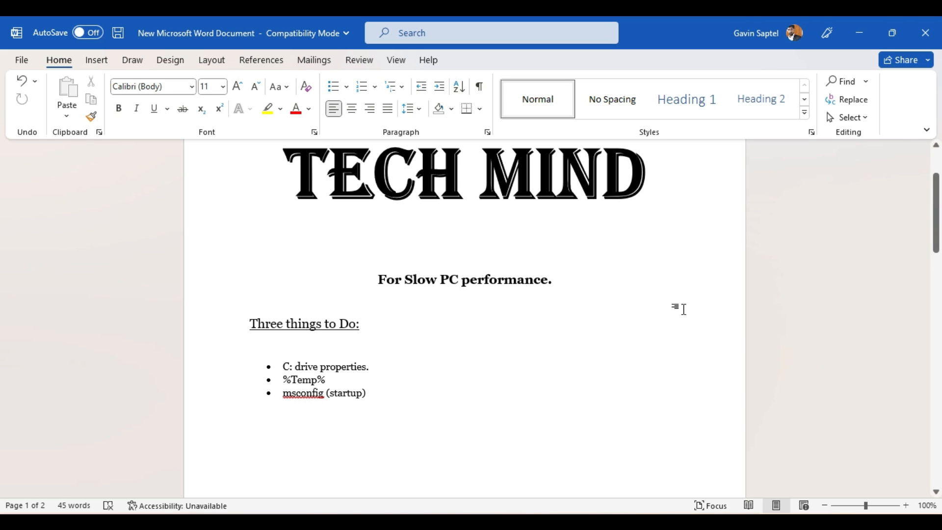
Open the properties of Local Disk (C:) from This PC and start Disk Cleanup for the drive
click(862, 33)
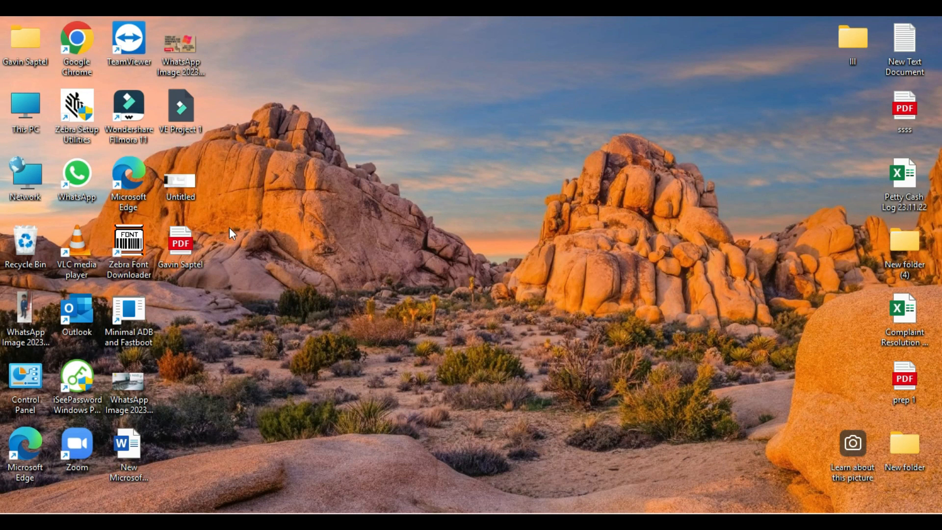
double_click(12, 113)
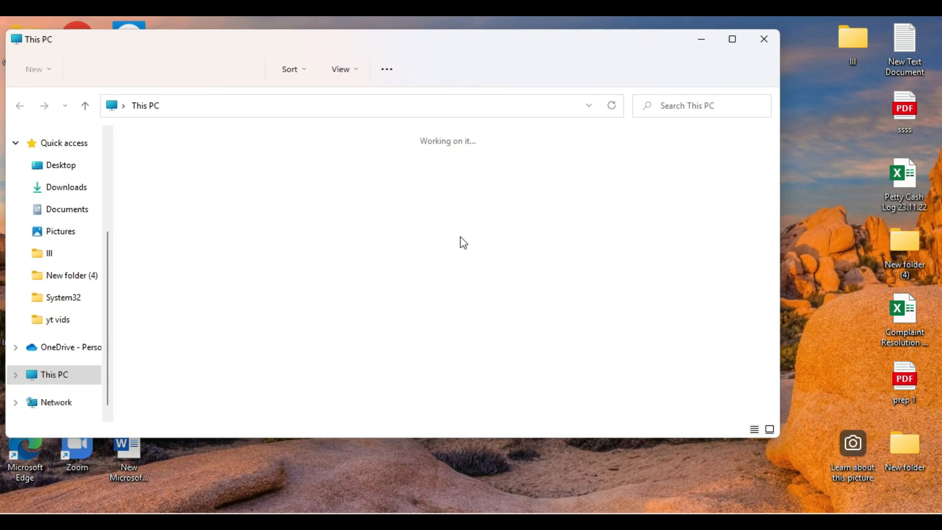
right_click(232, 266)
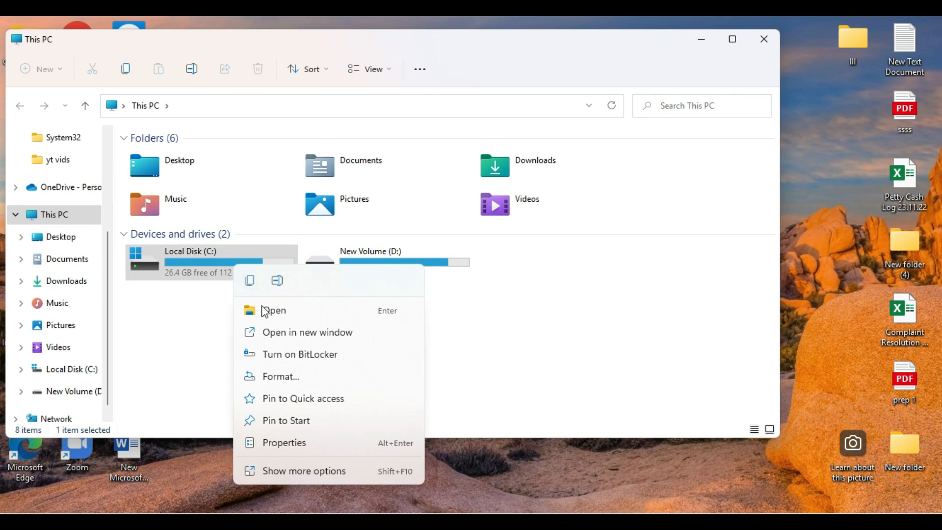
click(317, 444)
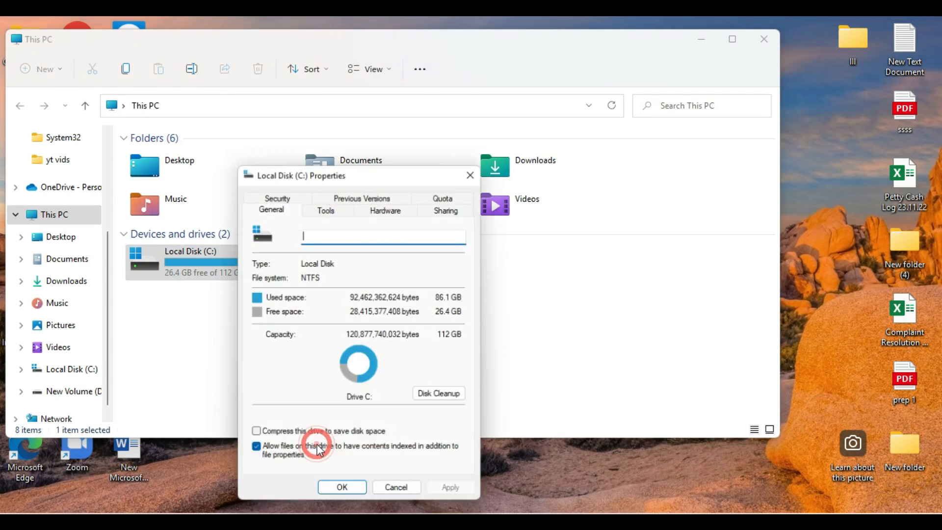
click(432, 400)
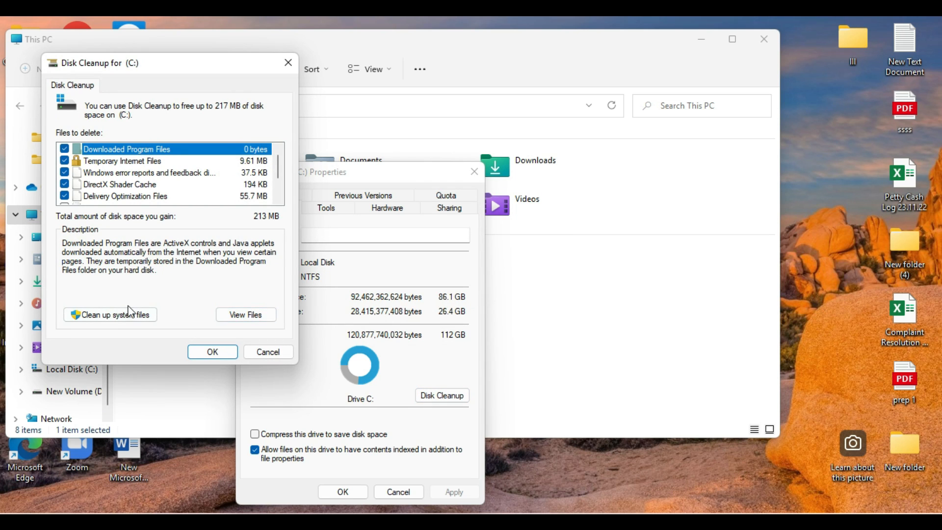
Extend Disk Cleanup to system files, permanently delete the preselected file categories on C:, and put away the drive windows
click(111, 315)
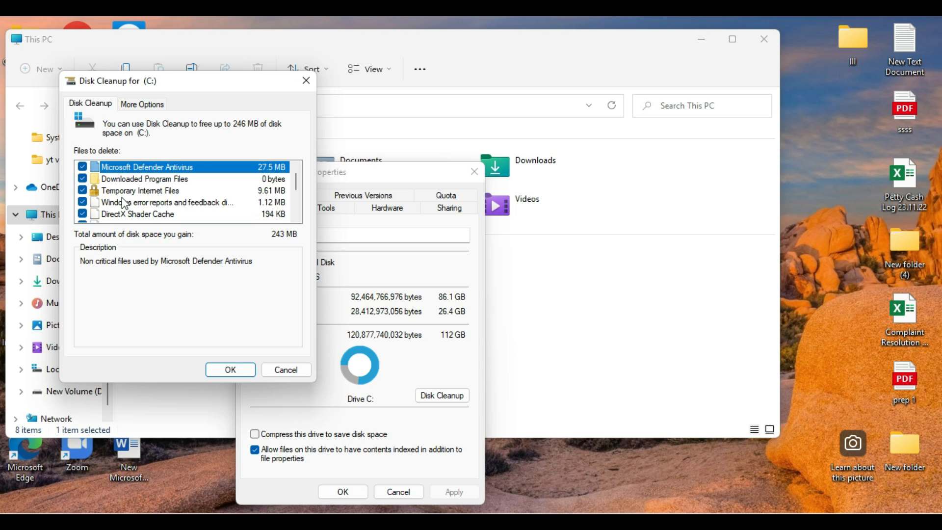
scroll(142, 186, down, 2)
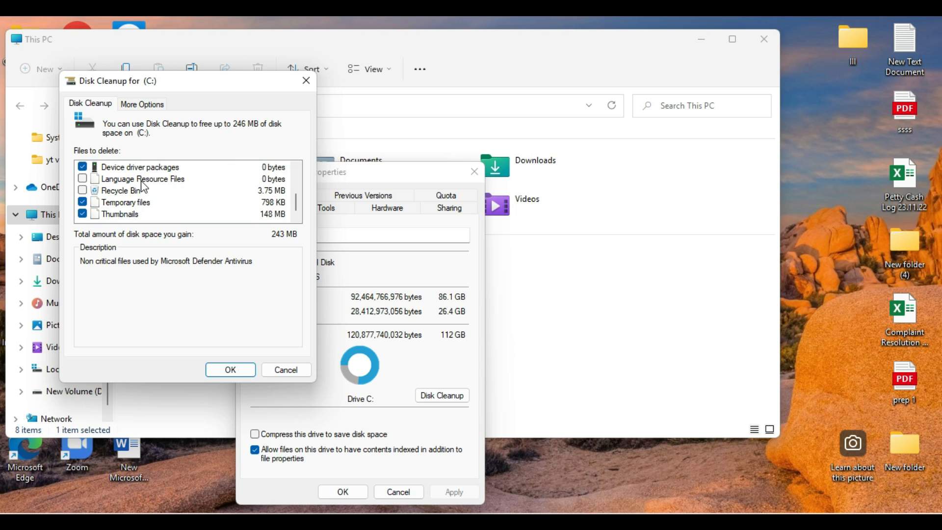
scroll(142, 187, up, 3)
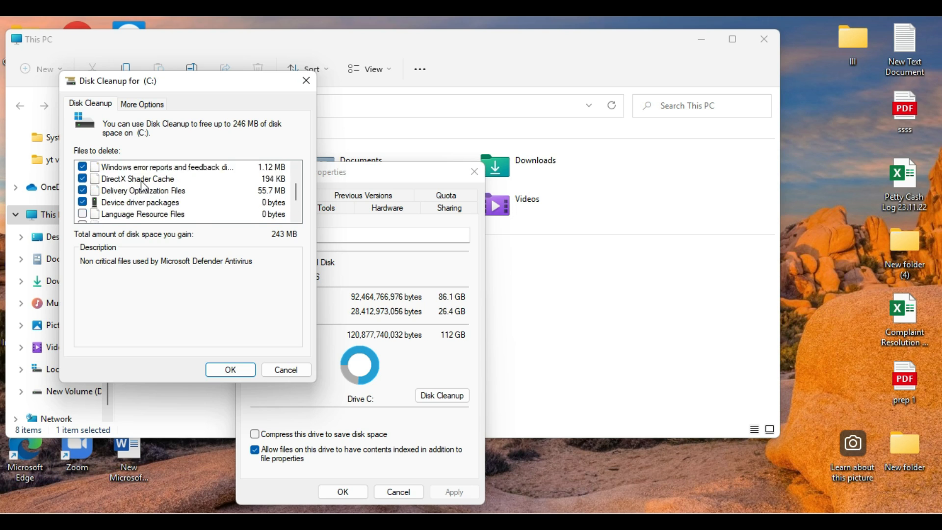
click(229, 370)
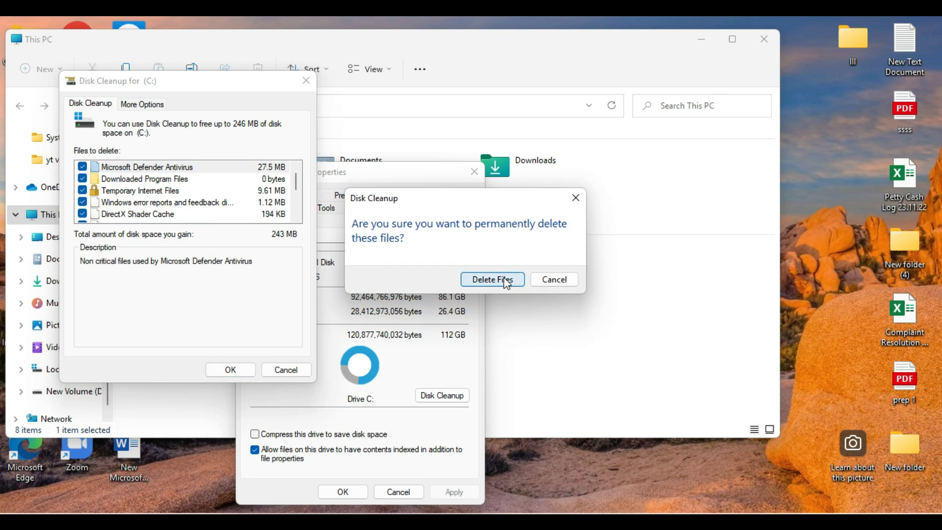
click(492, 279)
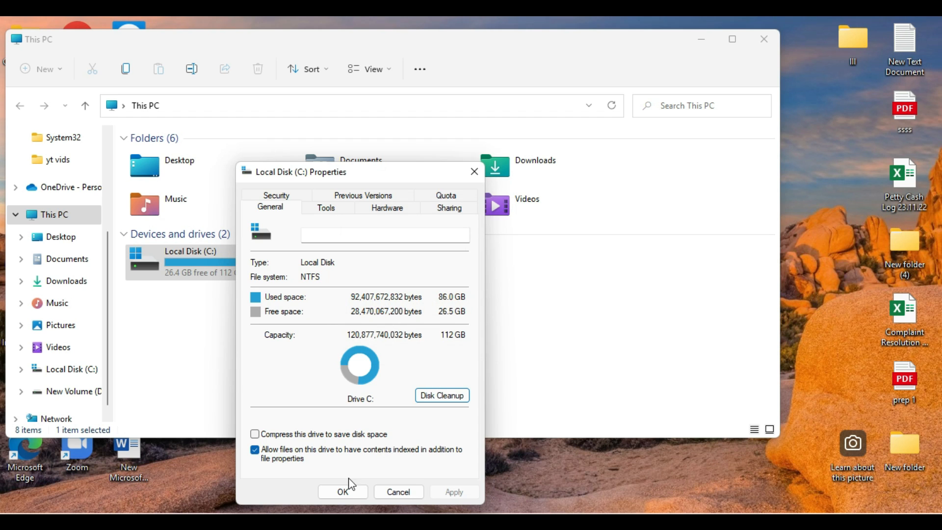
click(349, 492)
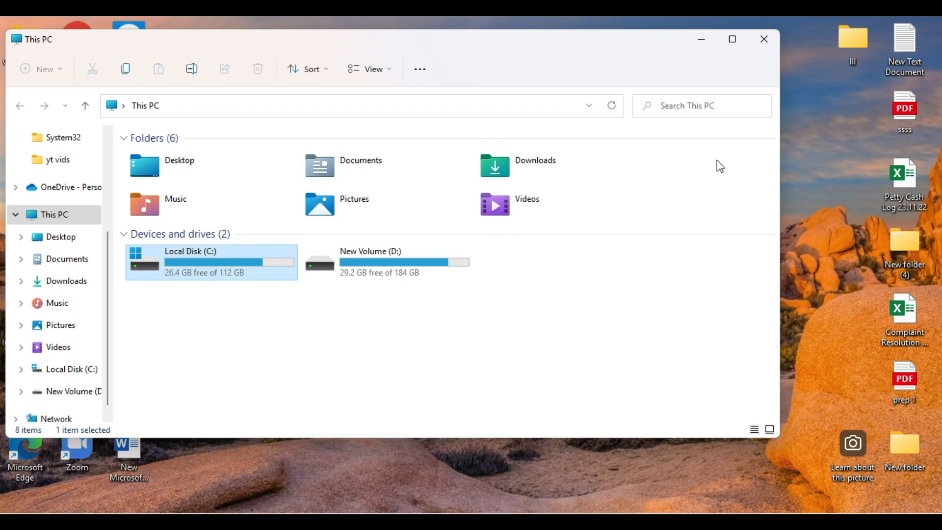
click(702, 40)
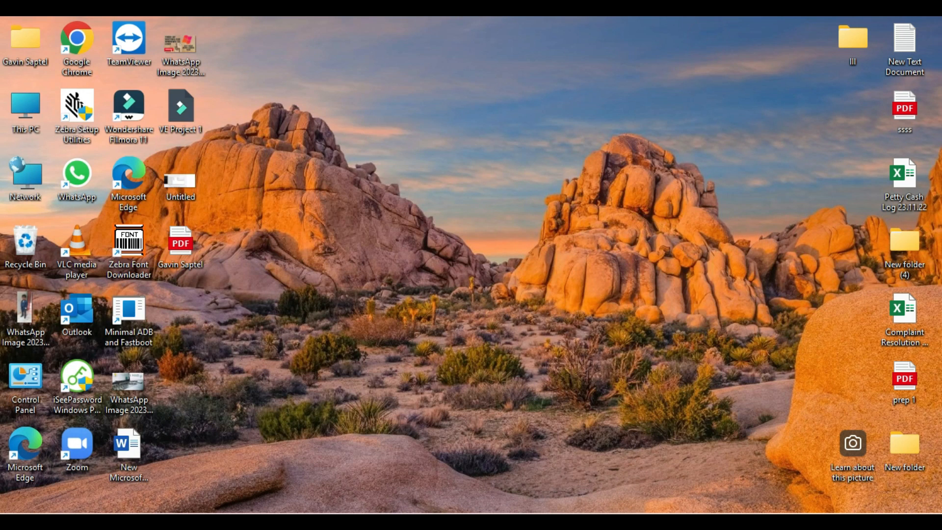
Highlight the %Temp% item in the Word checklist and open the Temp folder with the Run command %temp%
key(alt+Tab)
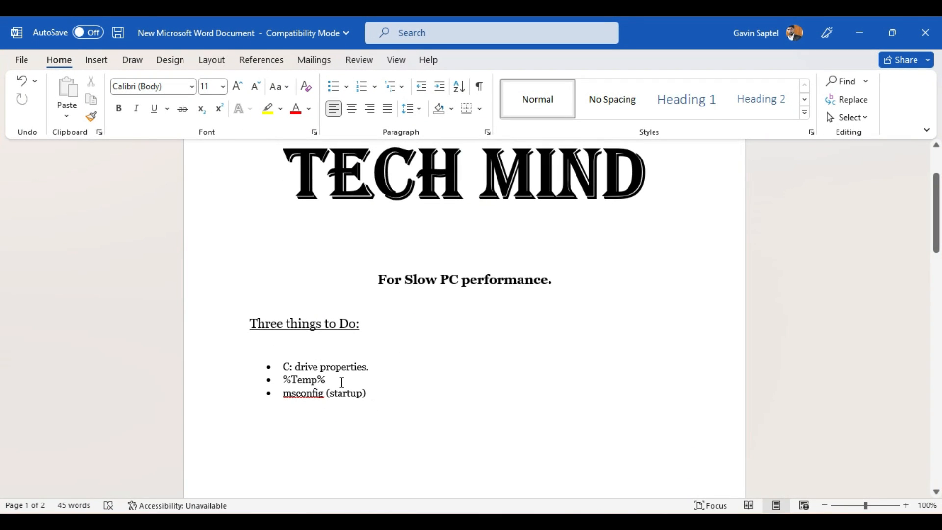
drag(344, 382, 268, 380)
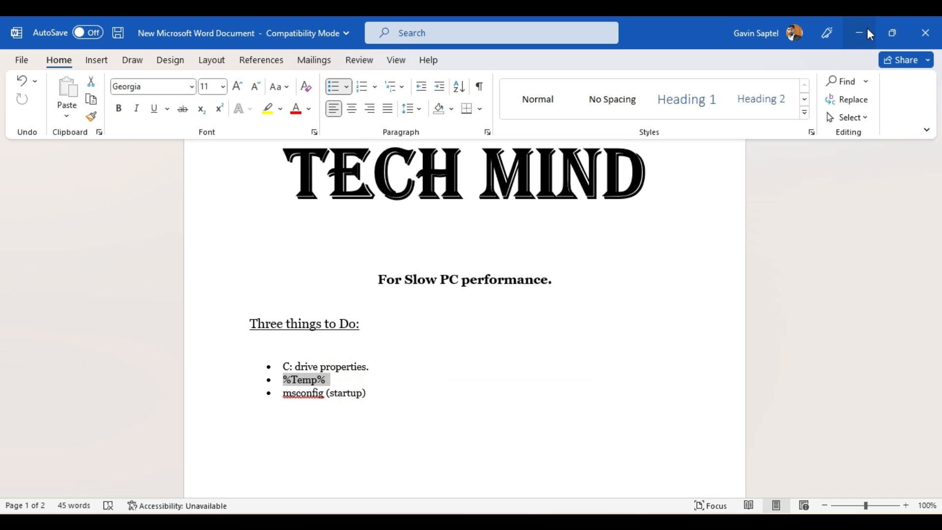
click(859, 33)
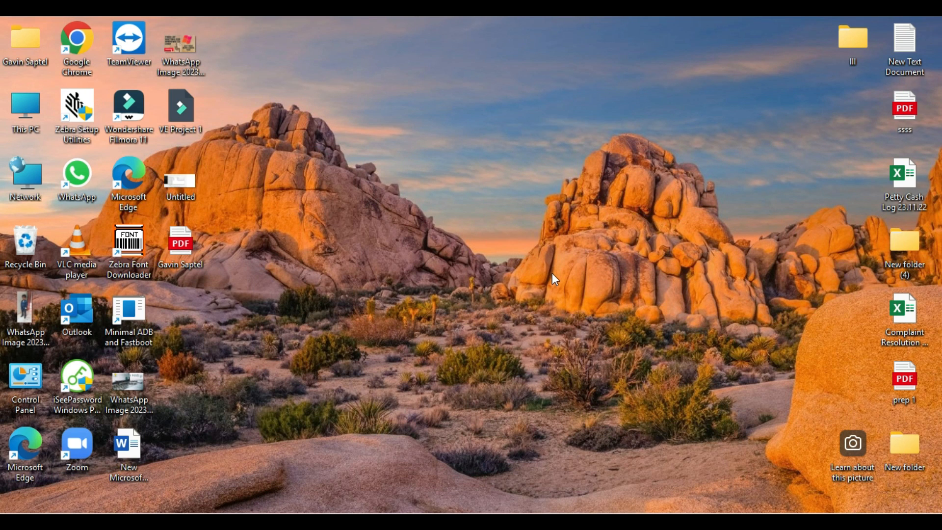
key(super+r)
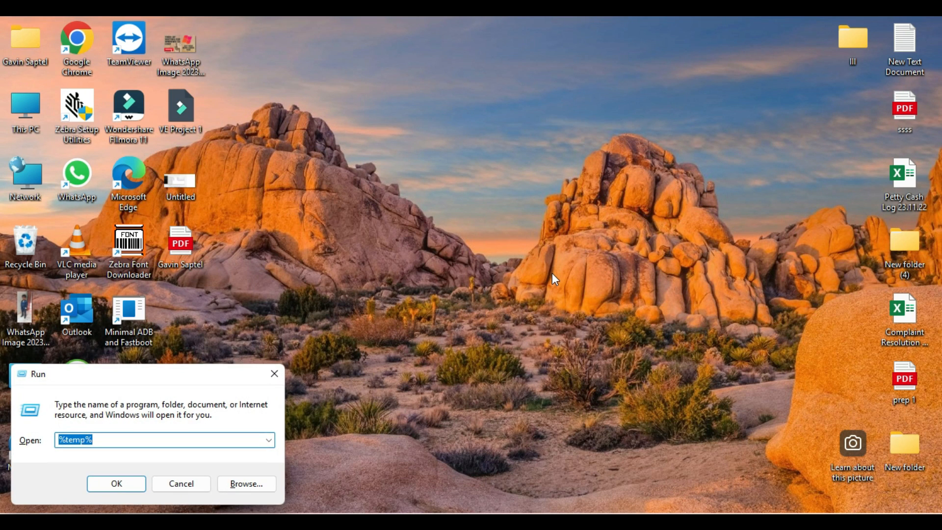
click(122, 440)
click(116, 485)
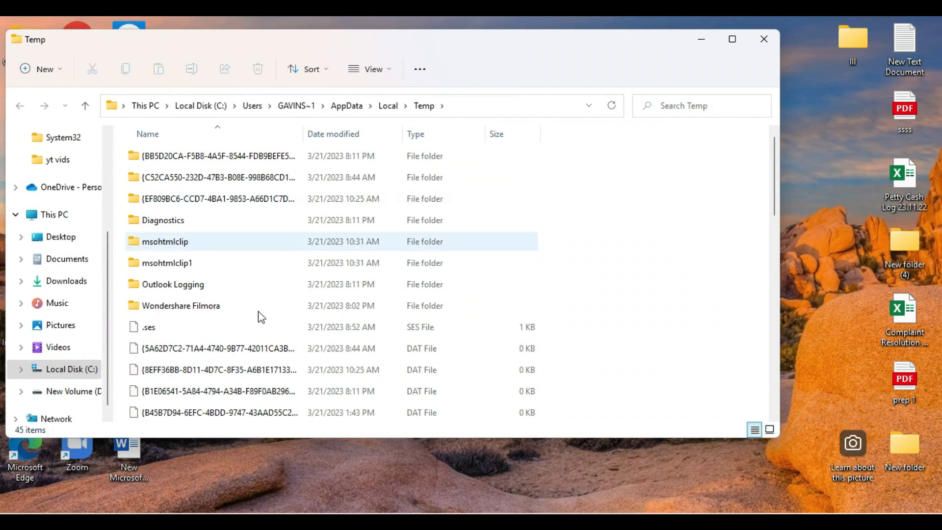
Select everything in the Temp folder and delete it permanently
click(232, 164)
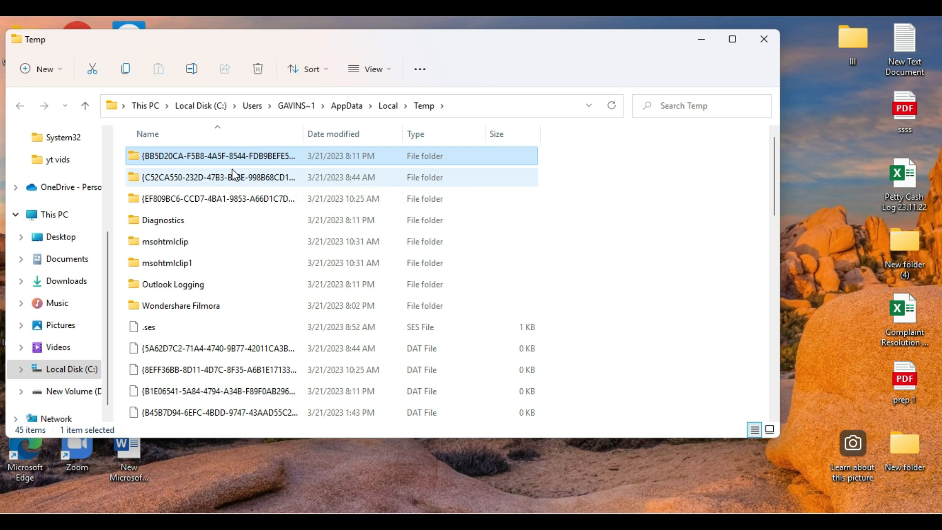
key(ctrl+a)
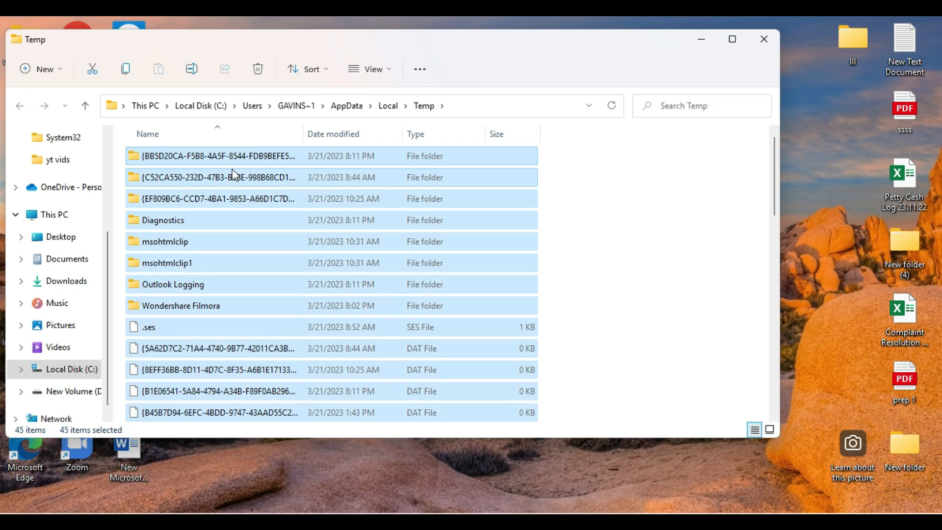
key(shift+Delete)
key(Return)
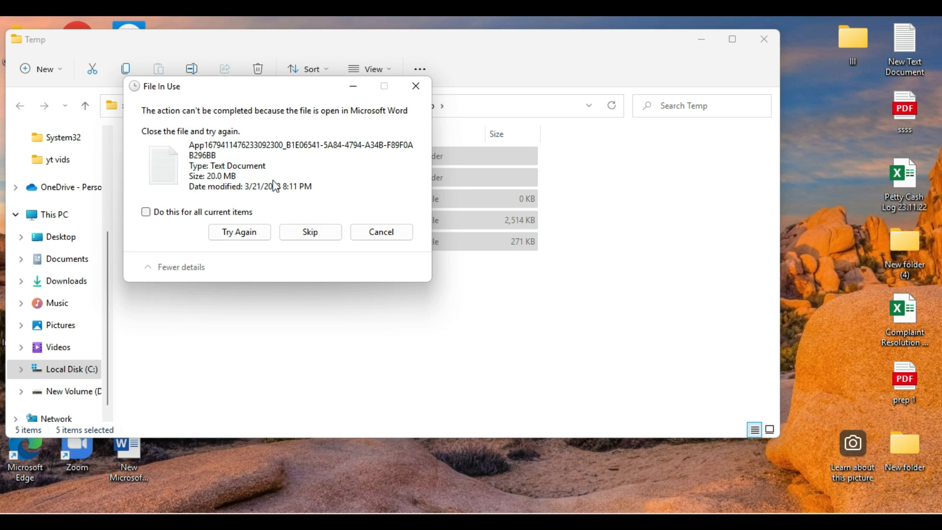
Retry and skip the file in use by Microsoft Word, cancel the rest of the deletion and close the Temp folder
drag(280, 86, 641, 98)
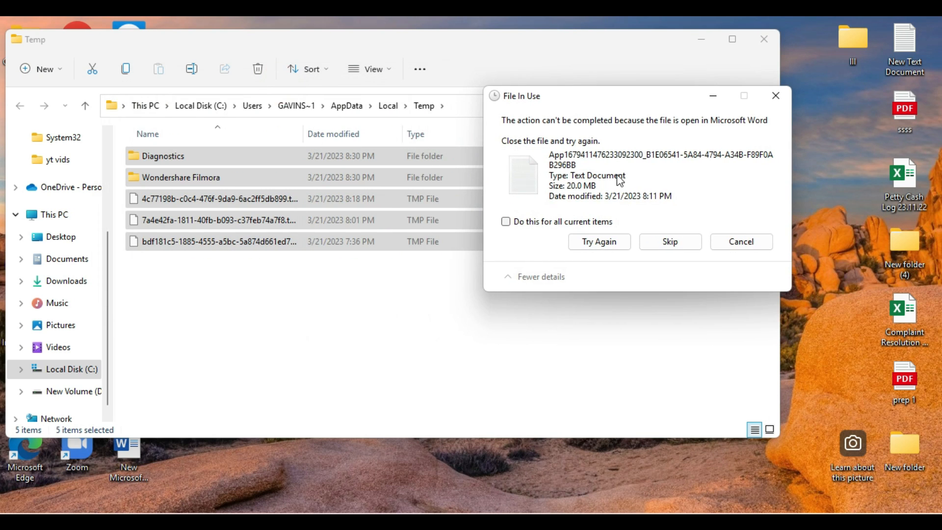
click(602, 241)
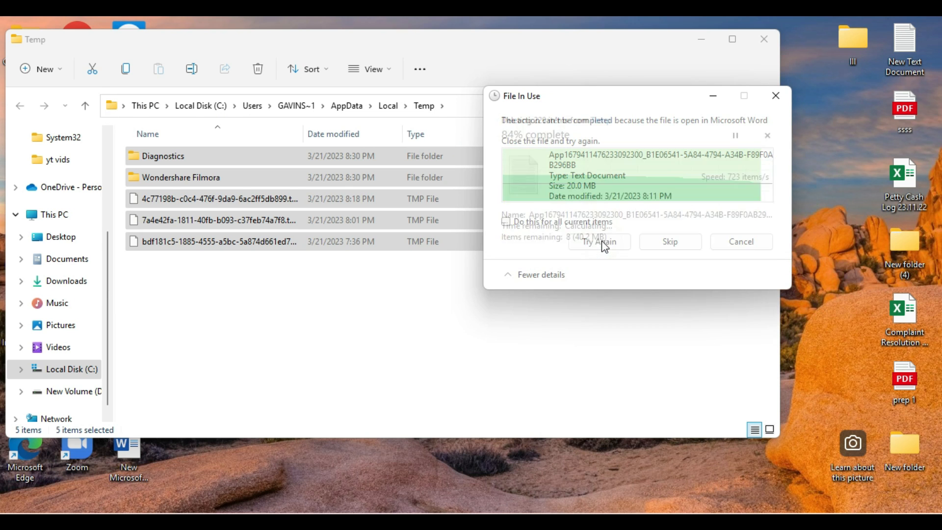
click(672, 236)
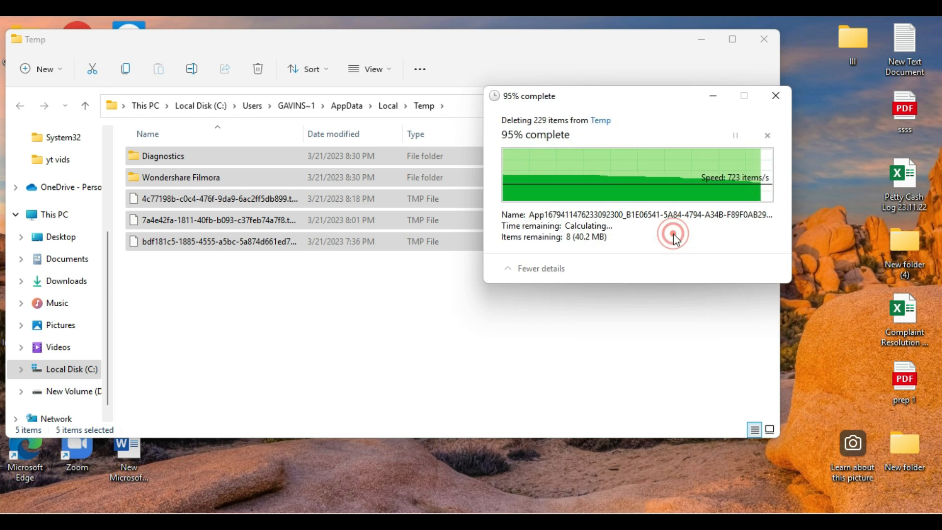
click(729, 245)
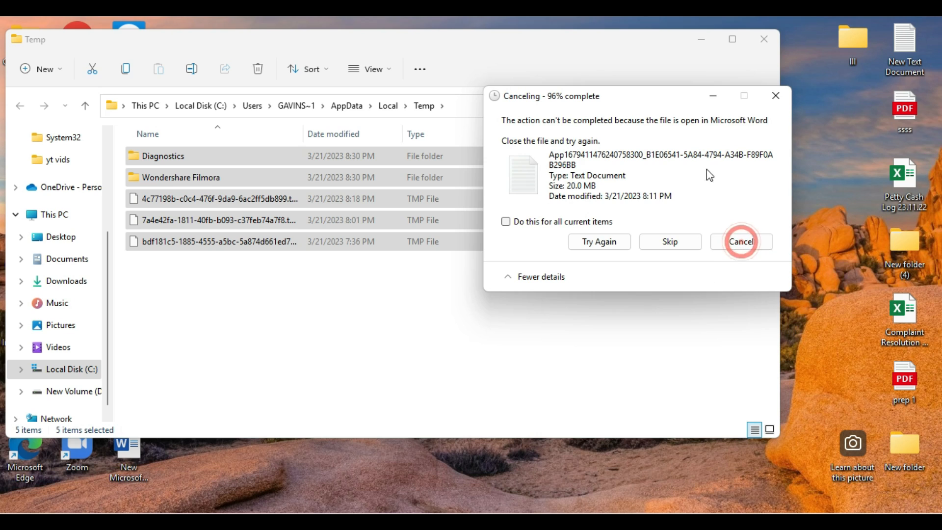
click(775, 97)
click(764, 38)
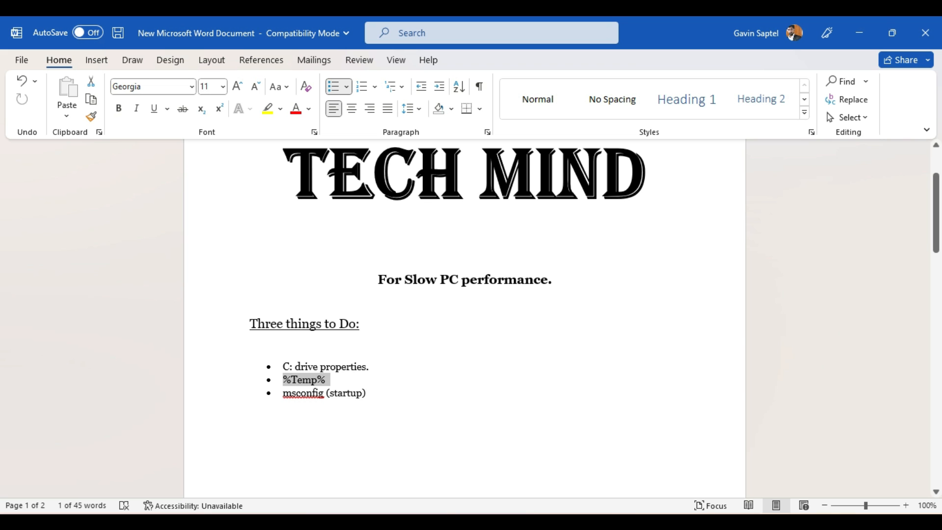
Run msconfig and open Task Manager from the Startup section of System Configuration
click(860, 34)
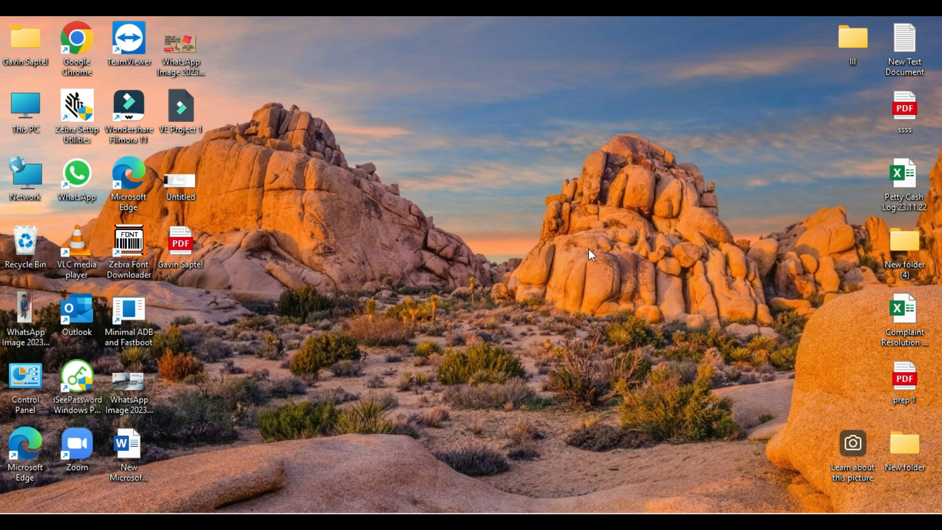
key(super+r)
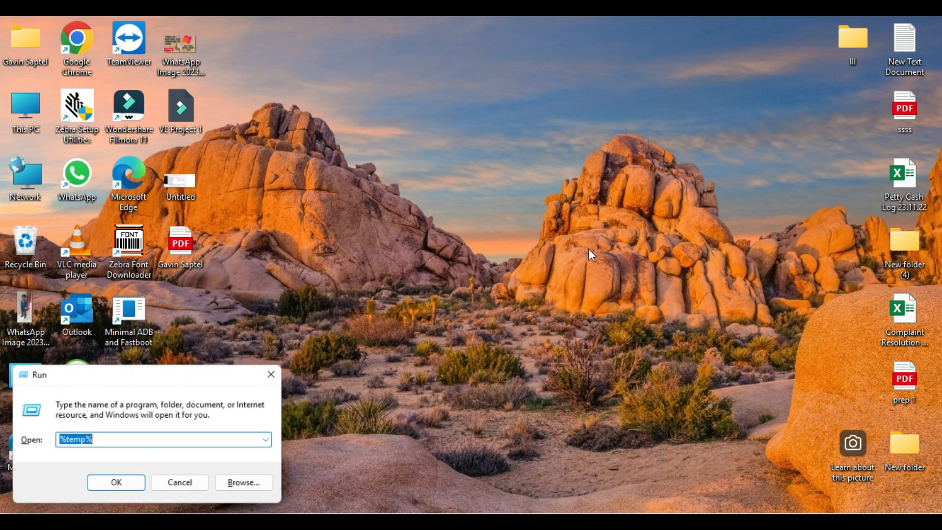
text(msconfig)
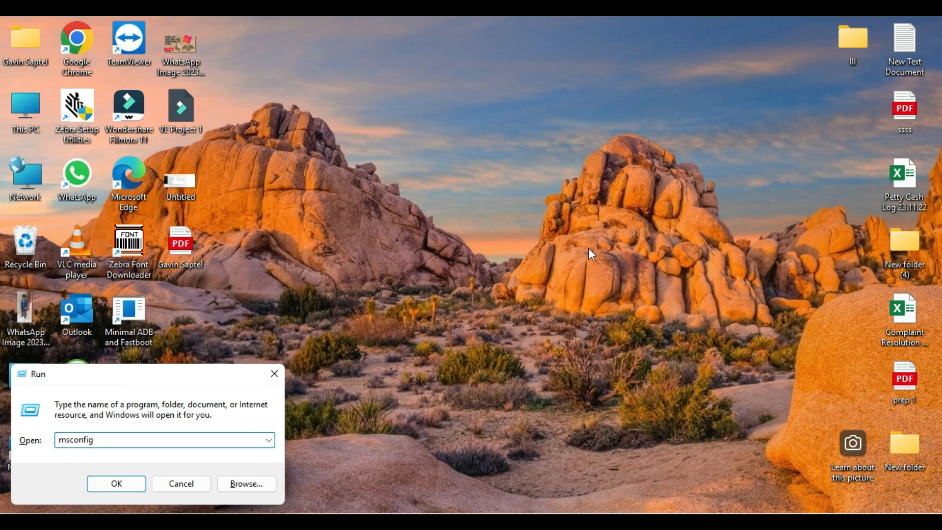
key(Return)
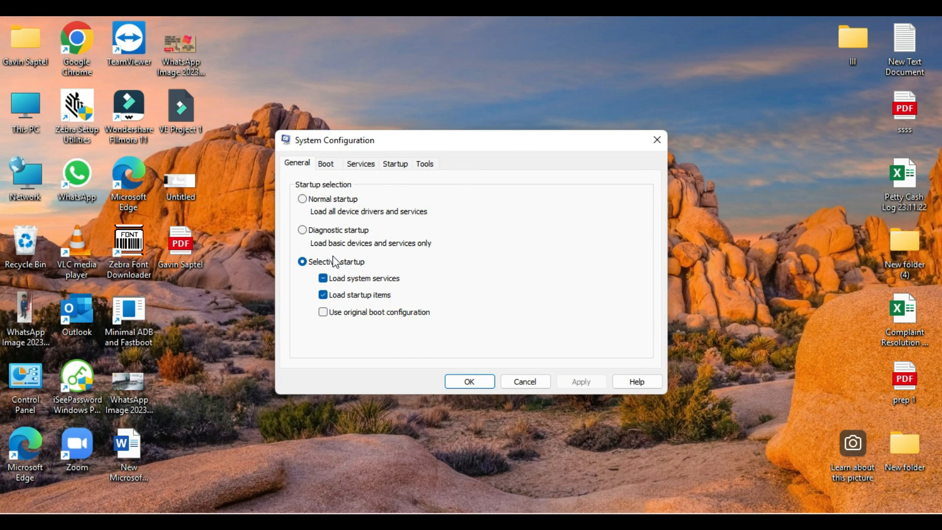
click(395, 165)
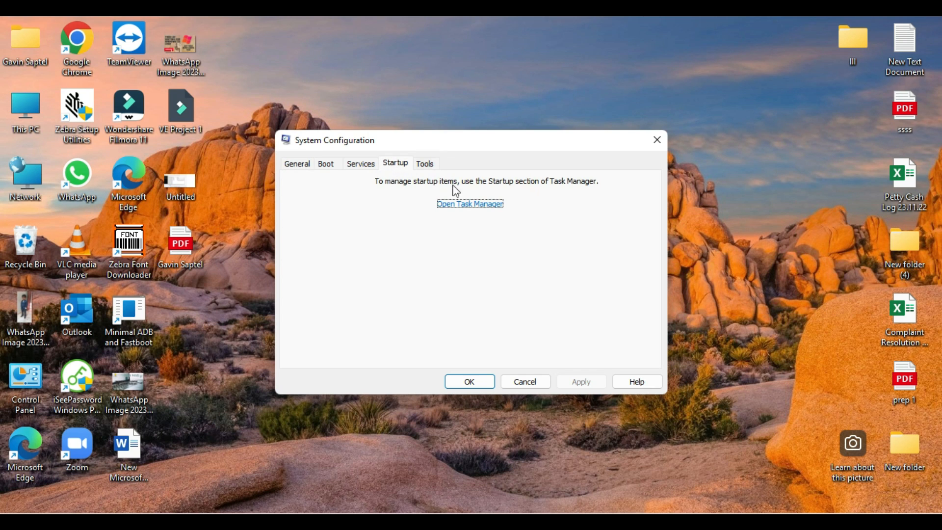
click(460, 206)
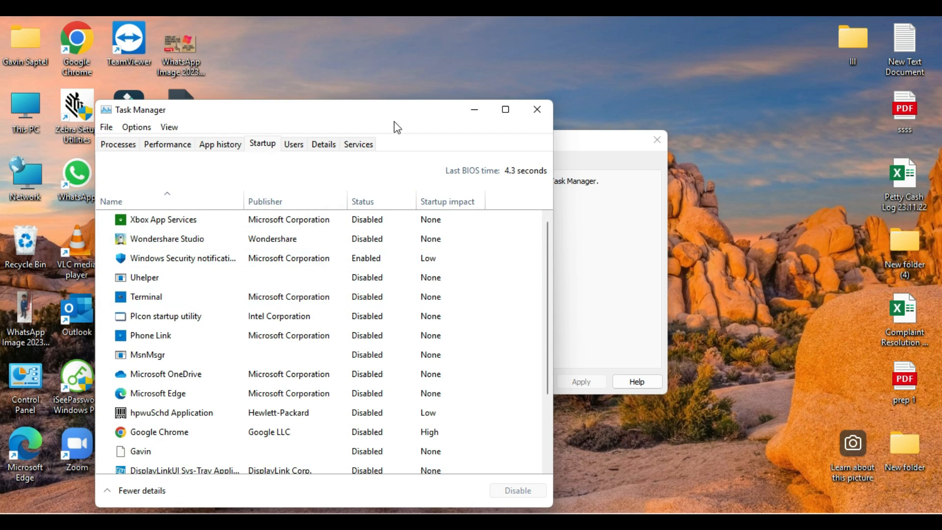
Examine the startup apps in Task Manager, checking each one's status and startup impact
drag(405, 116, 491, 96)
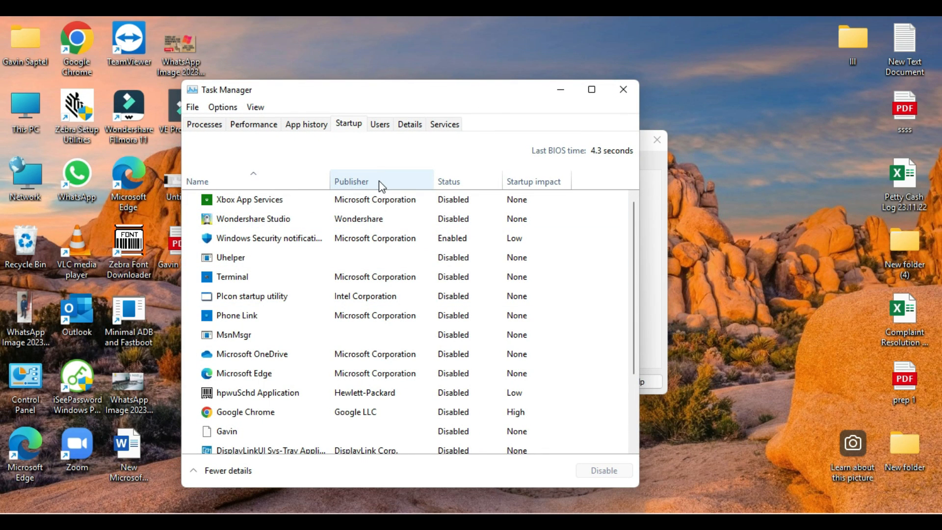
scroll(358, 222, down, 2)
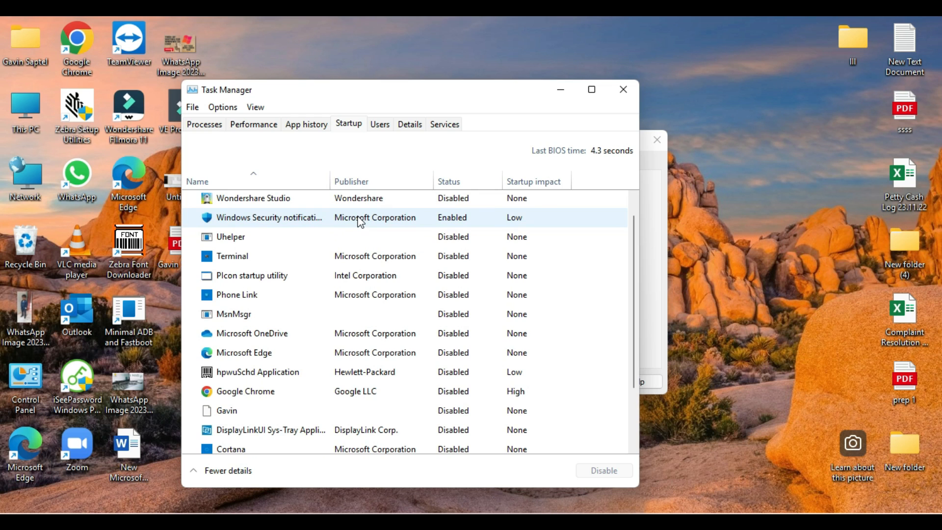
scroll(358, 222, down, 1)
scroll(358, 219, up, 2)
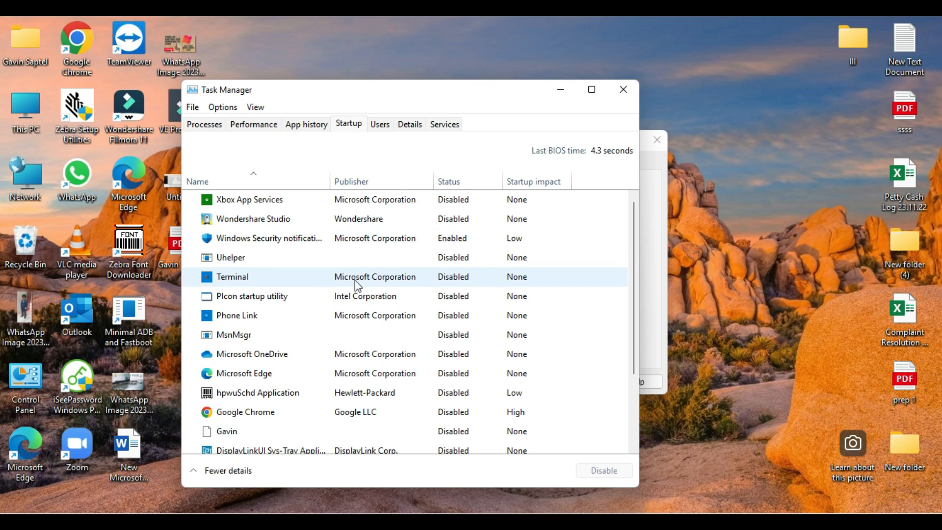
scroll(352, 320, down, 2)
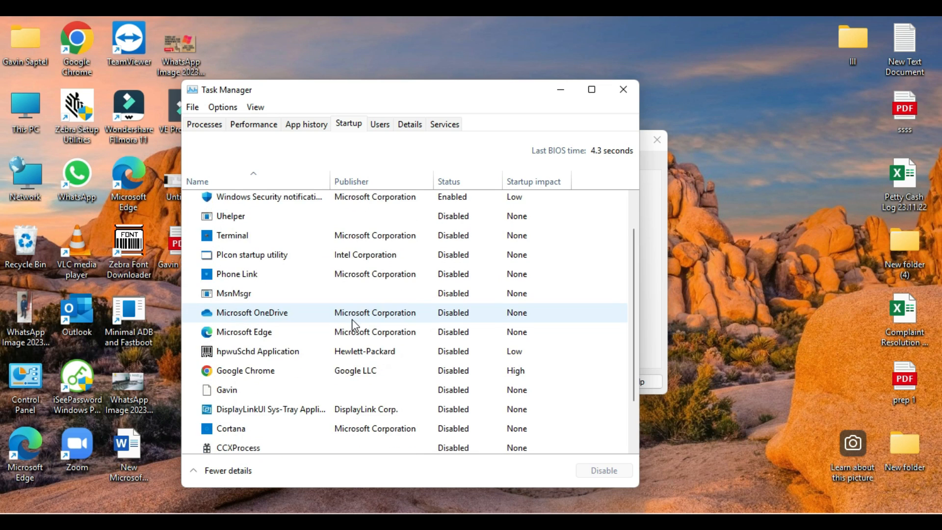
Check the startup status and impact of the DisplayLinkUI Sys-Tray and Windows Security notification entries
scroll(353, 326, down, 1)
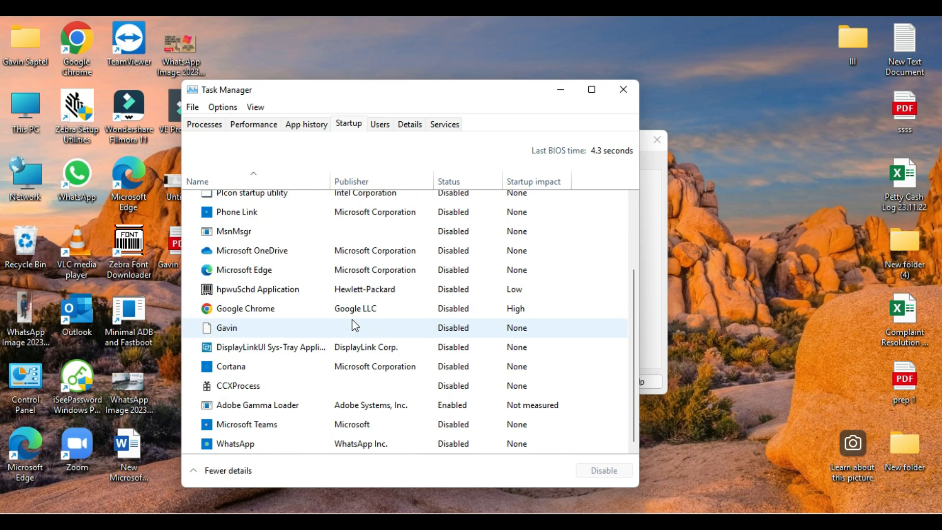
click(356, 349)
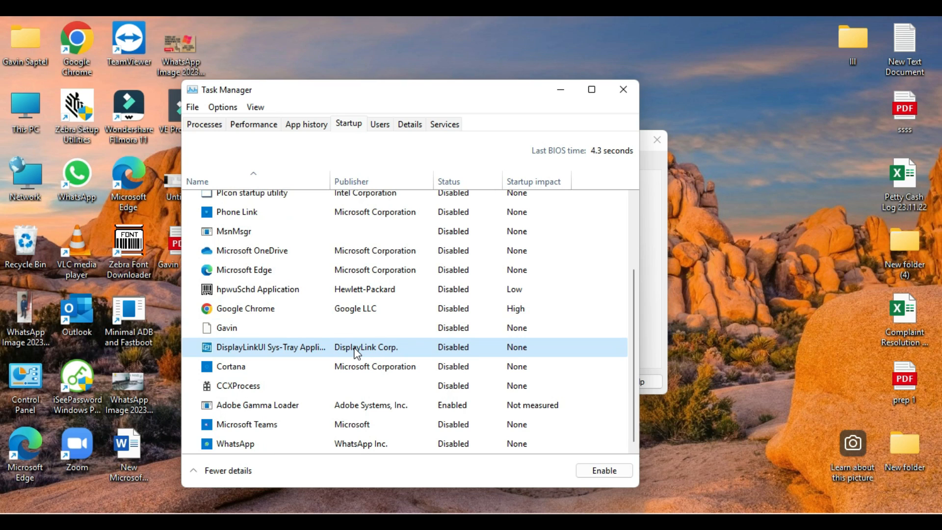
scroll(358, 348, up, 3)
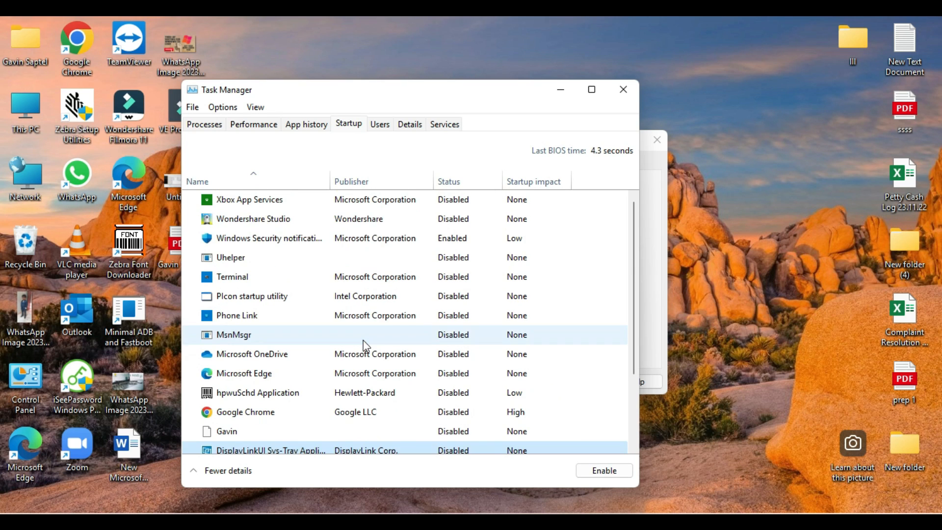
click(383, 244)
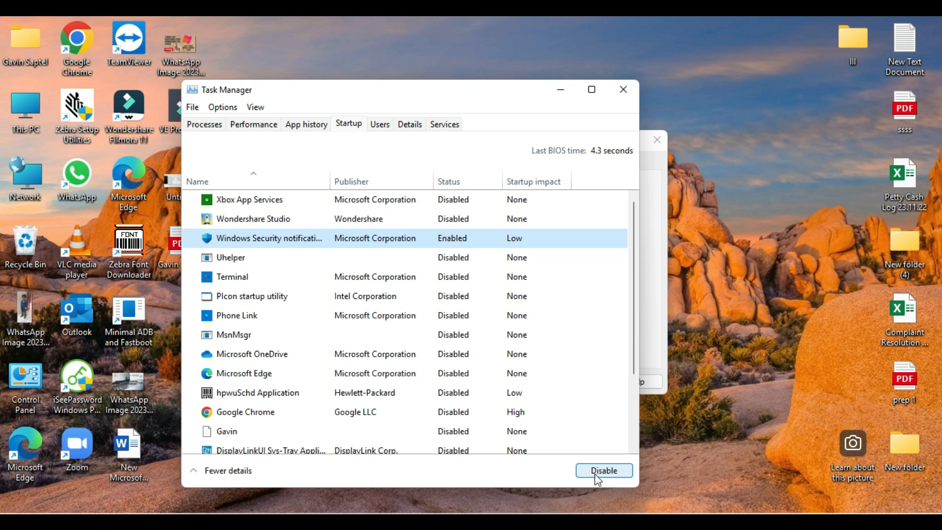
Disable Adobe Gamma Loader at startup, then close Task Manager and accept the System Configuration dialog
scroll(270, 266, down, 1)
scroll(270, 265, down, 4)
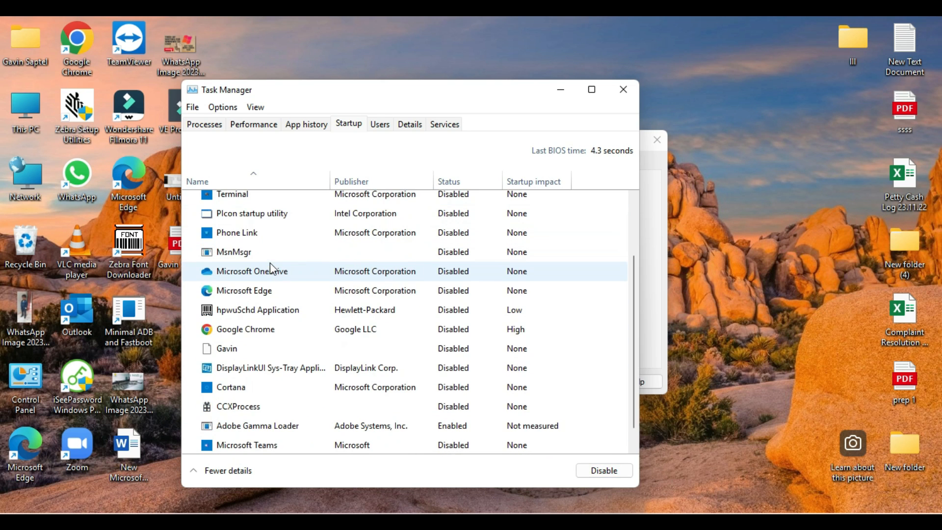
click(288, 409)
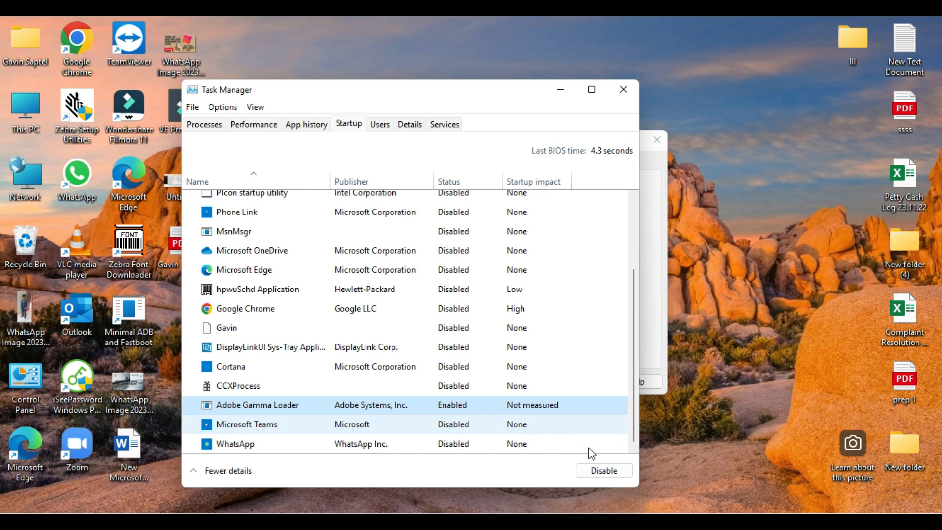
click(602, 471)
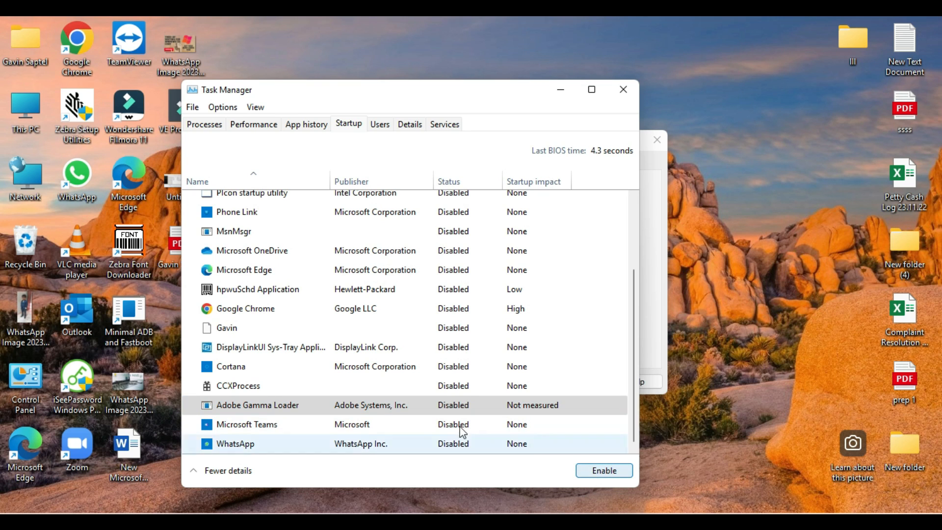
click(475, 408)
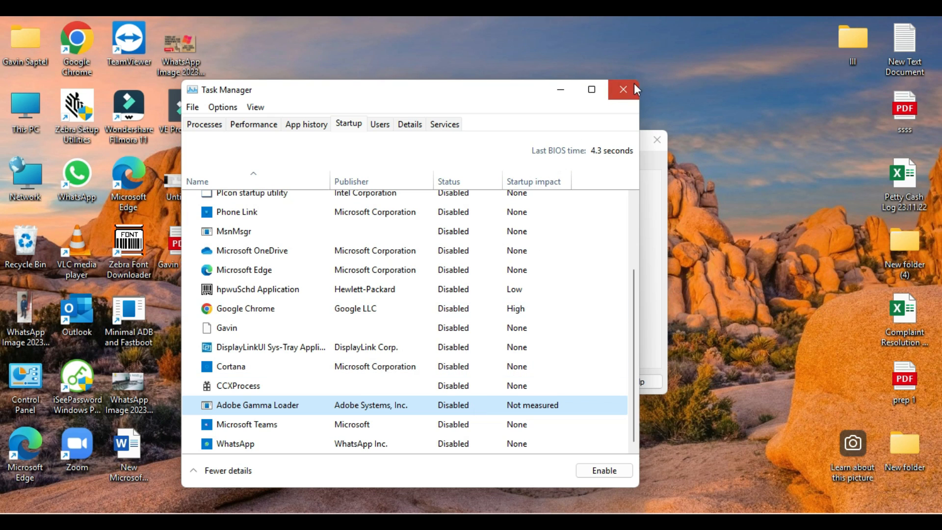
click(623, 90)
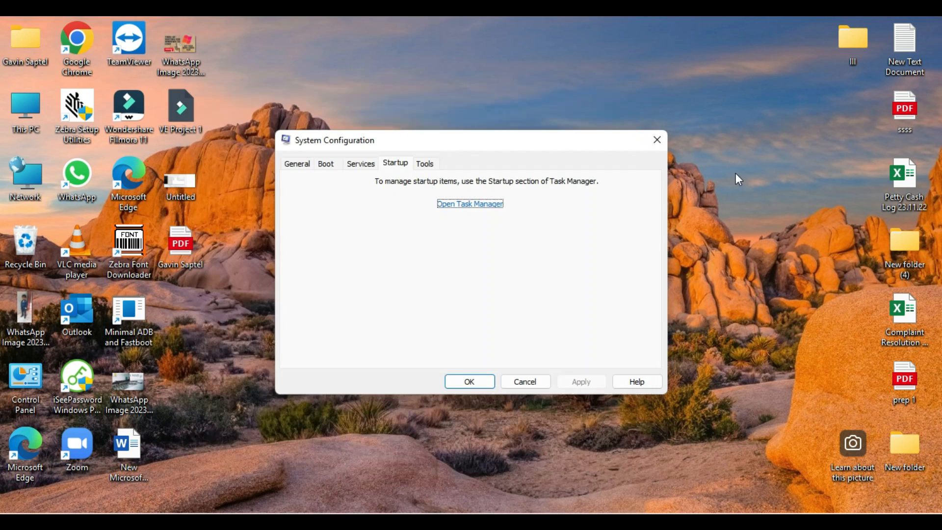
click(478, 381)
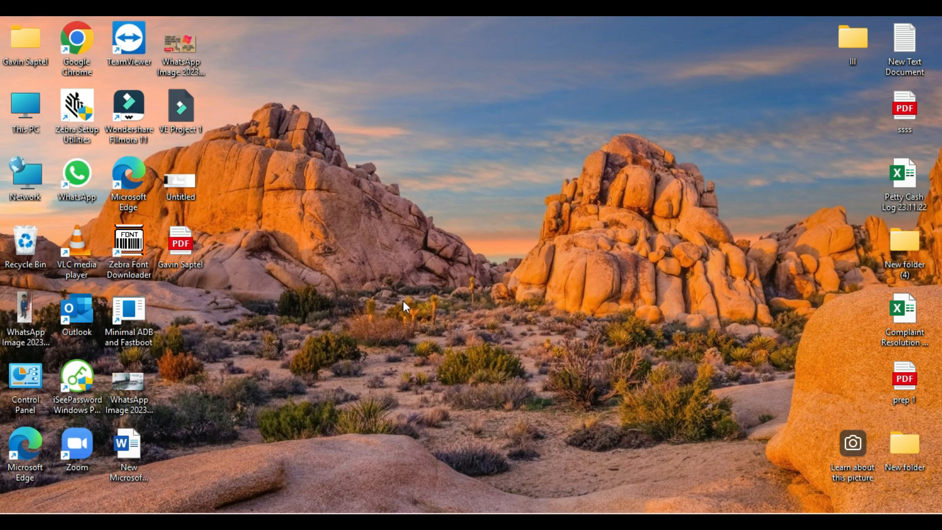
Switch to the Word document to review the three things to do for slow PC performance, and minimize it
click(584, 522)
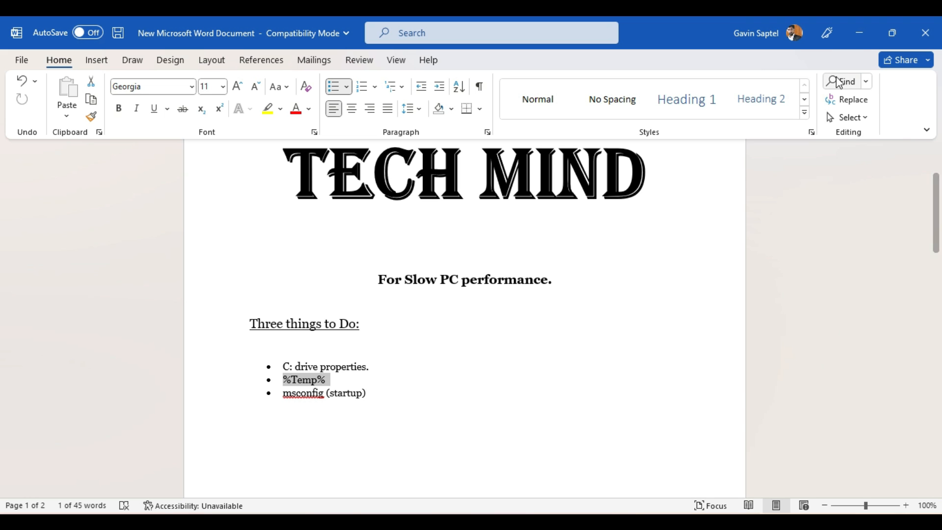
click(857, 35)
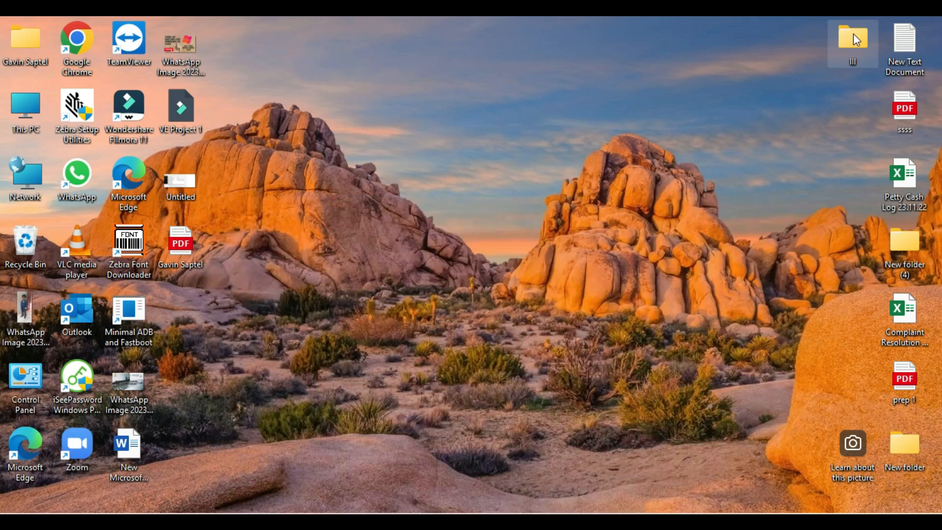